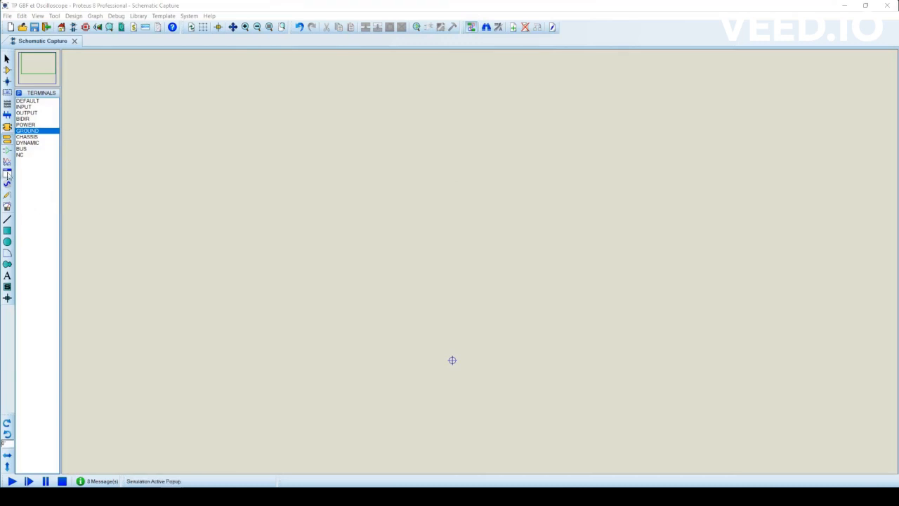
# - Place a virtual signal generator near the upper-left corner of the empty schematic
pyautogui.click(7, 206)
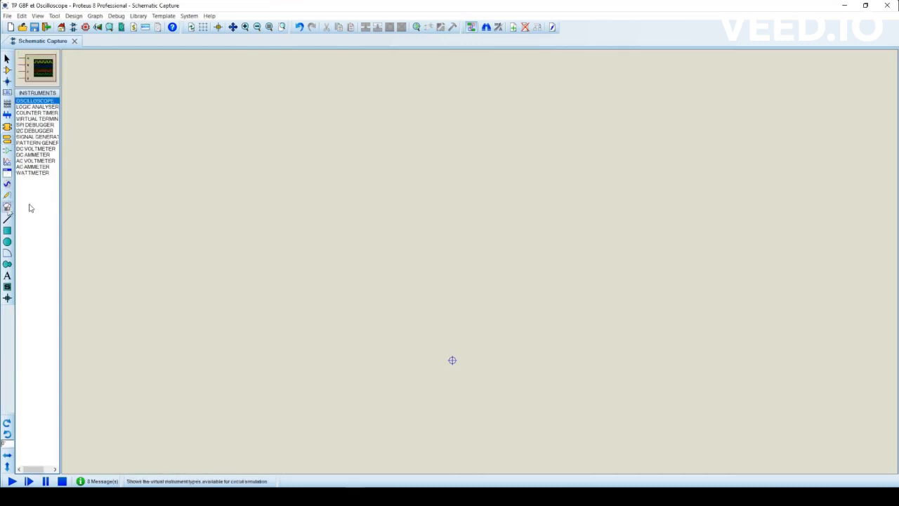
pyautogui.click(47, 138)
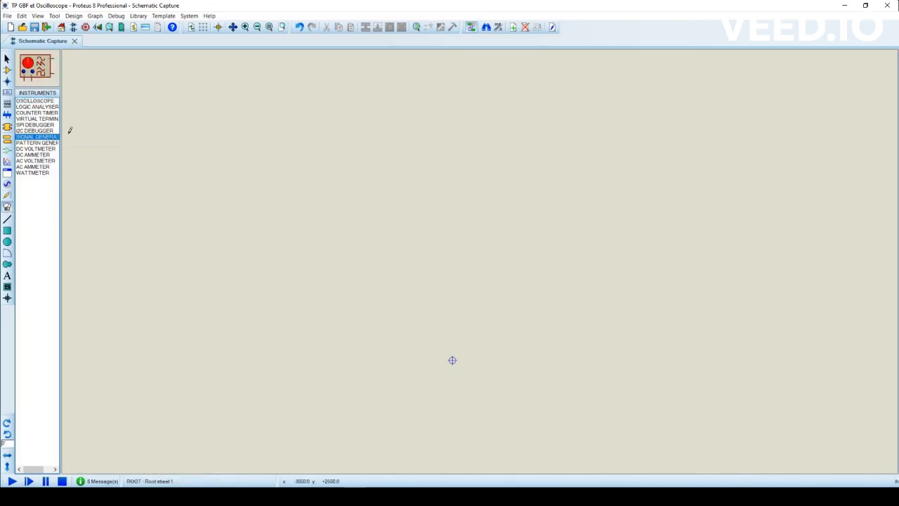
pyautogui.click(188, 139)
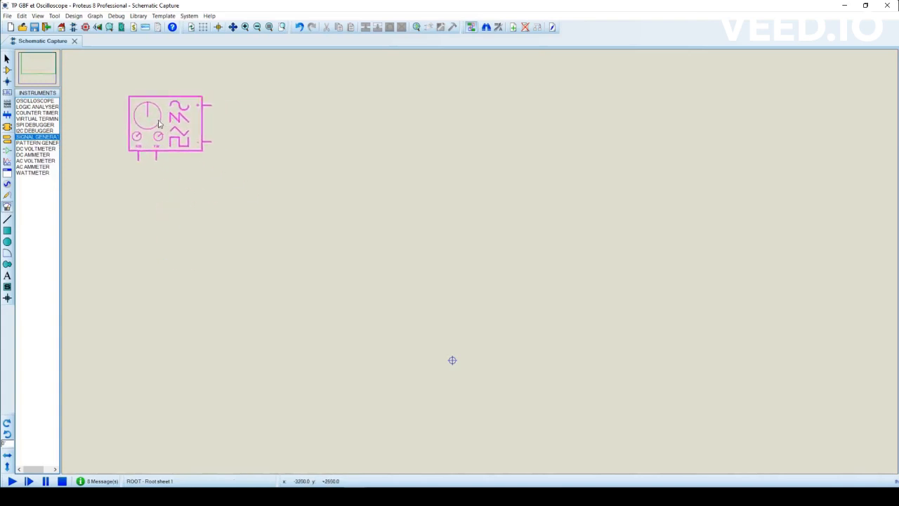
pyautogui.click(140, 119)
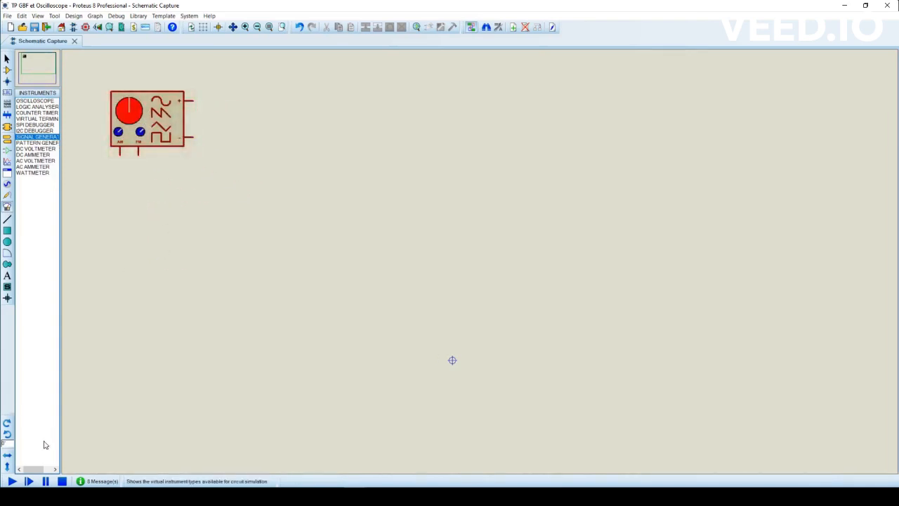
# - Run the simulation, move the signal generator's control window closer to its symbol, and set the frequency to 4.00 kHz
pyautogui.click(12, 481)
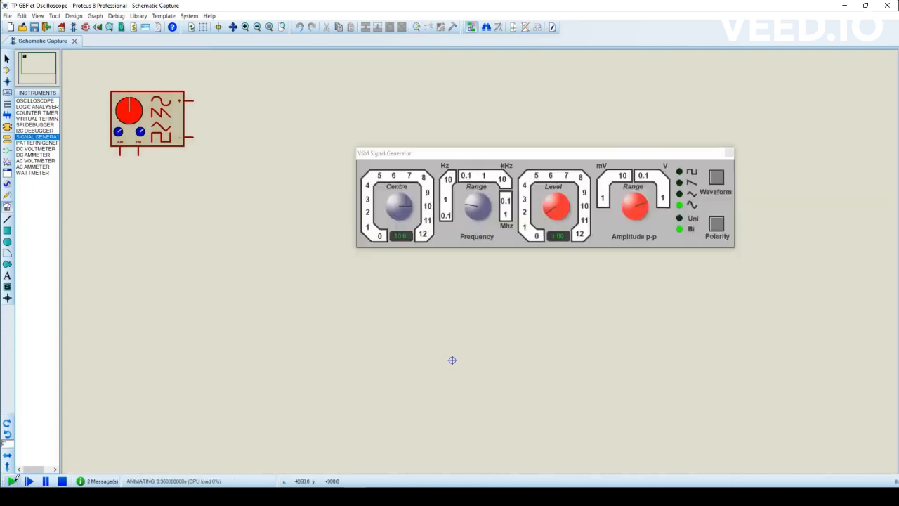
pyautogui.moveTo(482, 155); pyautogui.dragTo(383, 90)
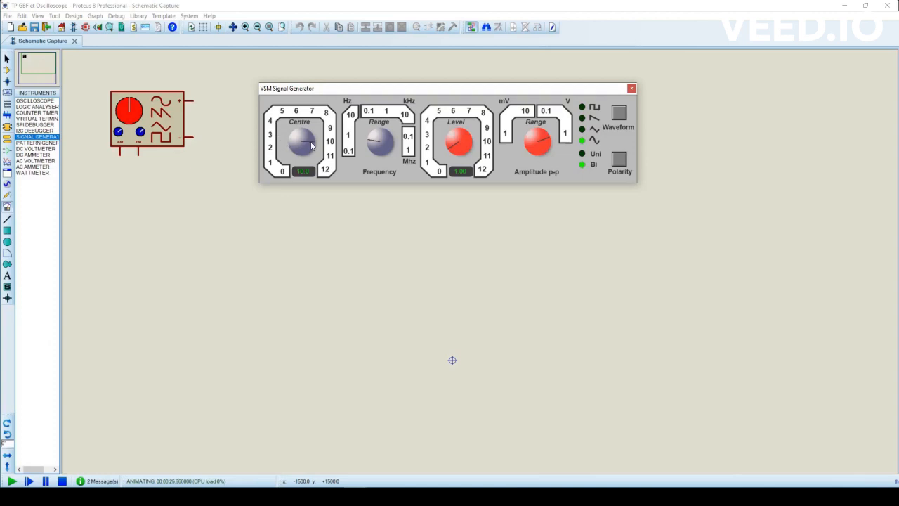
pyautogui.moveTo(311, 144); pyautogui.dragTo(280, 127)
pyautogui.moveTo(373, 140); pyautogui.dragTo(383, 134)
pyautogui.moveTo(386, 137); pyautogui.dragTo(387, 149)
pyautogui.moveTo(387, 146); pyautogui.dragTo(385, 135)
# - Set the signal generator's amplitude level to 10.4 and cycle through its waveforms to select the square wave
pyautogui.moveTo(452, 151); pyautogui.dragTo(473, 146)
pyautogui.moveTo(547, 139)
pyautogui.mouseDown()
pyautogui.moveTo(532, 133)
pyautogui.moveTo(550, 136)
pyautogui.mouseUp()
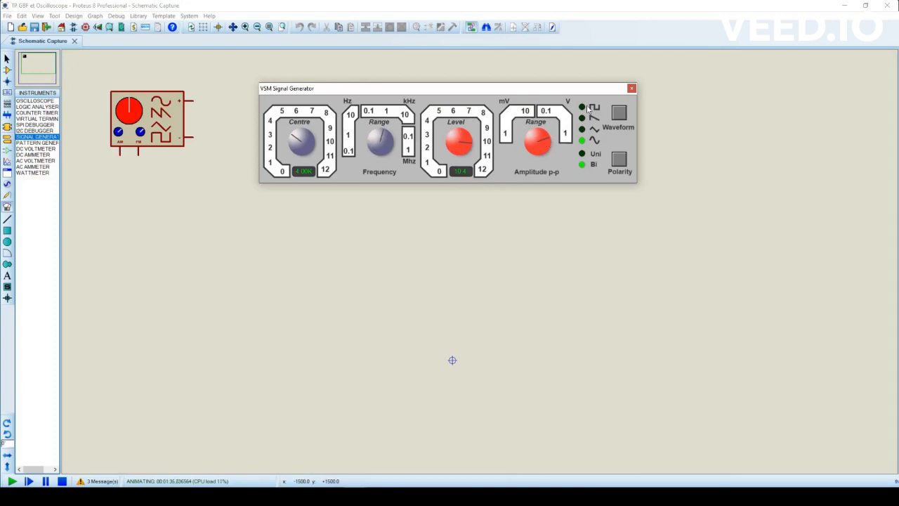
pyautogui.click(619, 114)
pyautogui.click(619, 114)
pyautogui.click(620, 114)
pyautogui.click(620, 114)
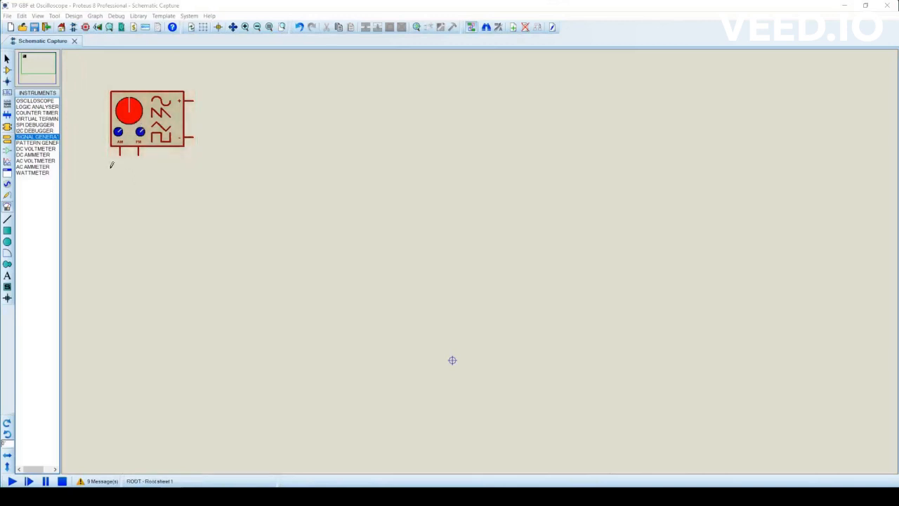
# - Place an oscilloscope to the right of the signal generator and wire the generator's + output to channel A
pyautogui.click(40, 104)
pyautogui.click(297, 120)
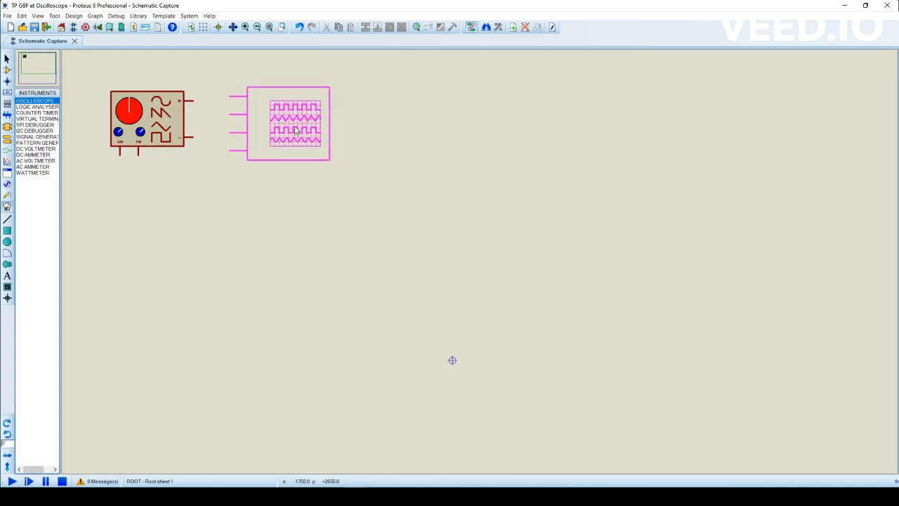
pyautogui.click(306, 133)
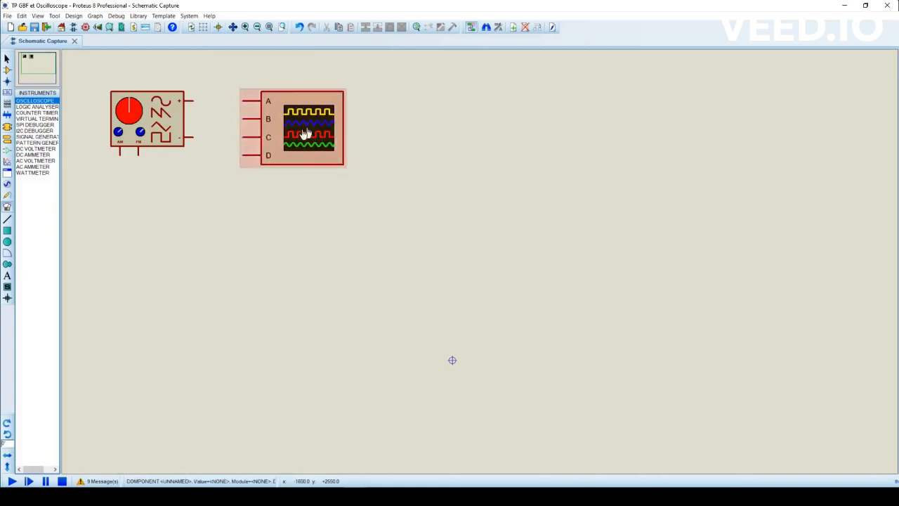
pyautogui.click(8, 71)
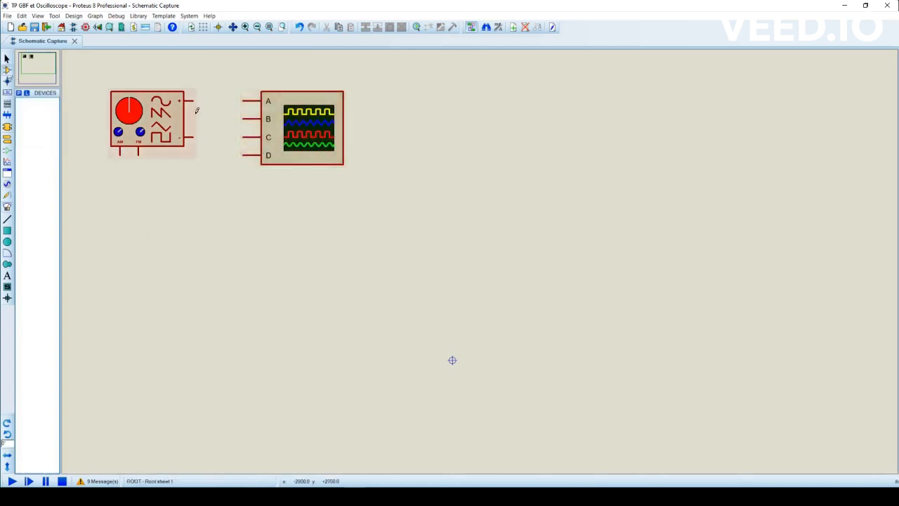
pyautogui.click(195, 98)
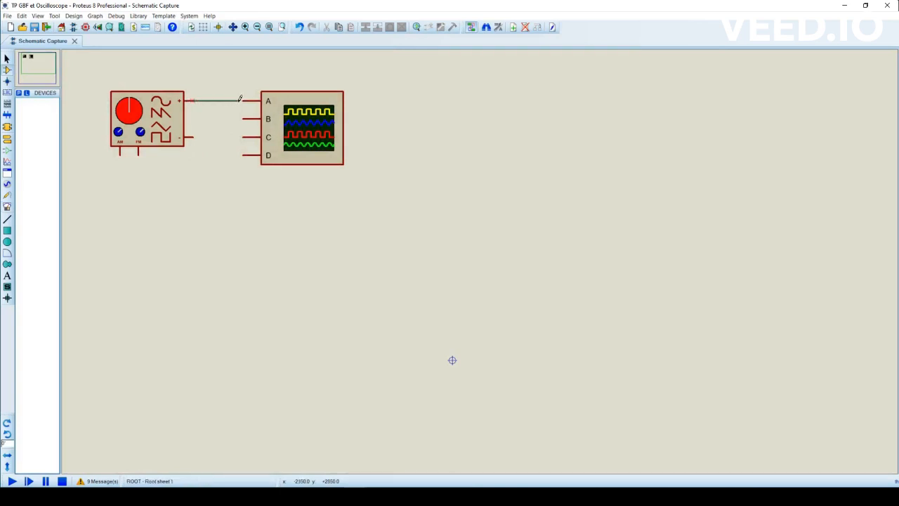
pyautogui.click(242, 101)
# - Connect a ground terminal to the generator's negative output and shift the oscilloscope slightly farther from the generator
pyautogui.click(7, 138)
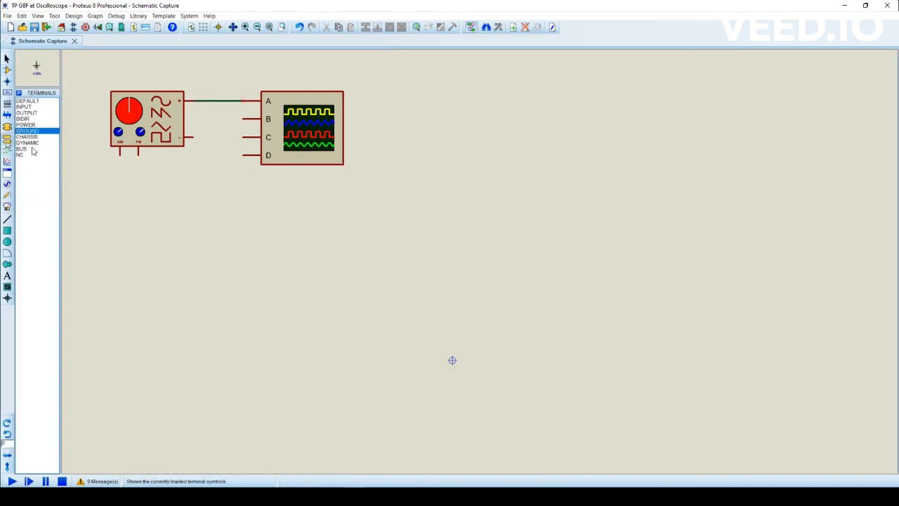
pyautogui.click(204, 163)
pyautogui.click(206, 154)
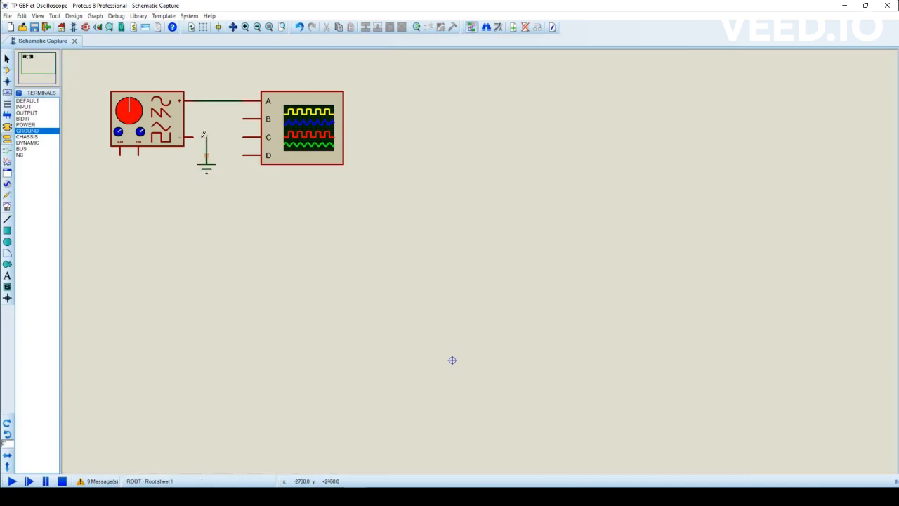
pyautogui.click(187, 137)
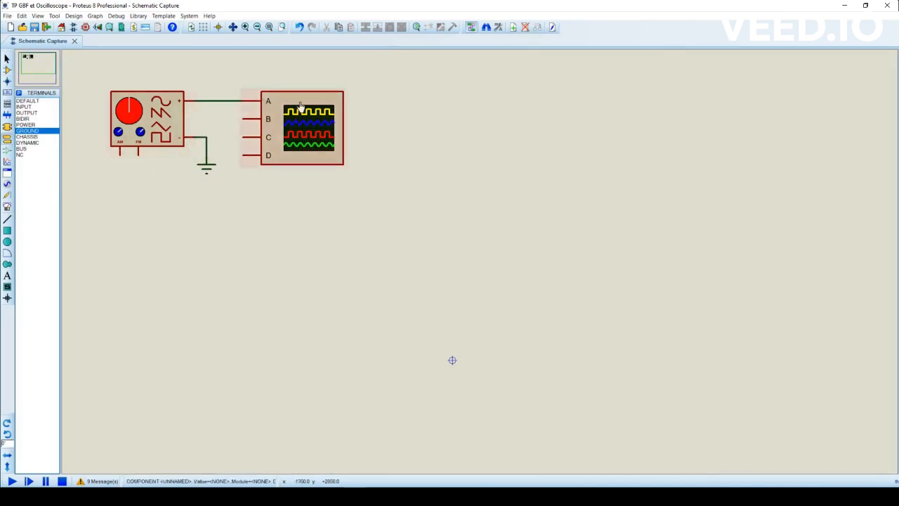
pyautogui.moveTo(301, 132); pyautogui.dragTo(325, 126)
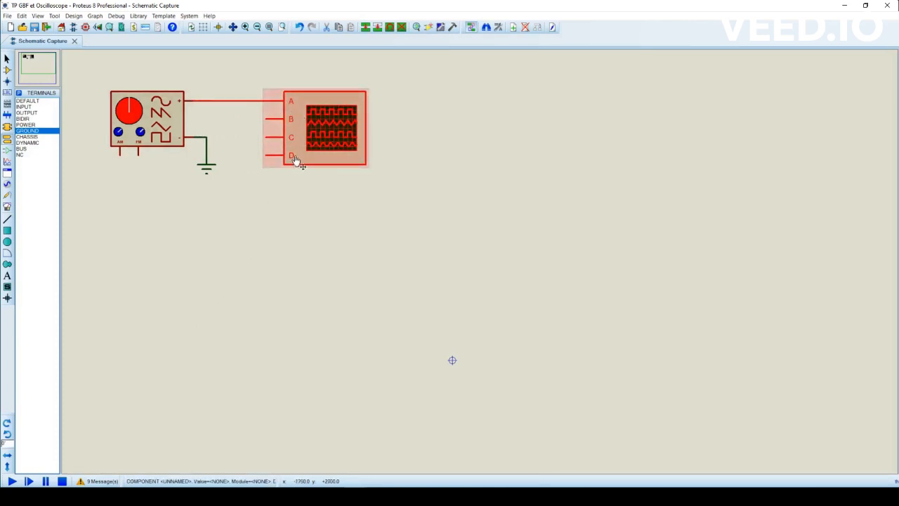
pyautogui.click(291, 197)
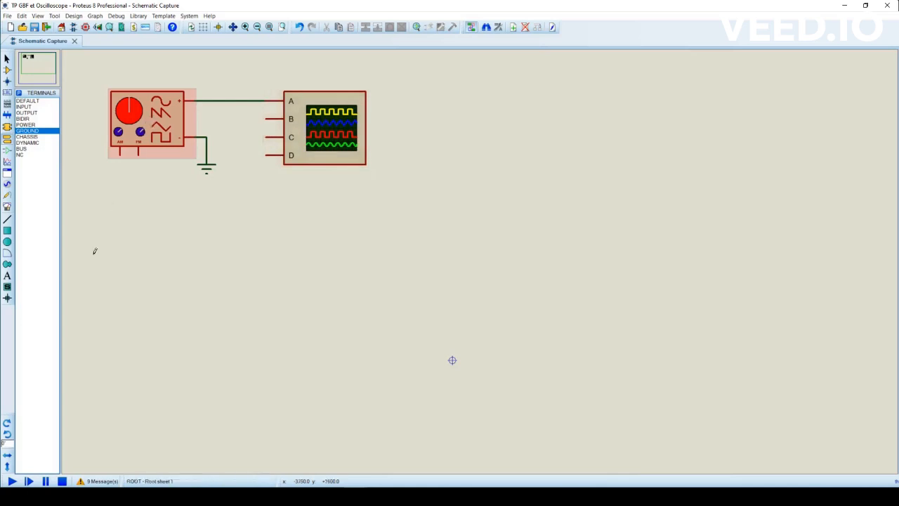
# - Run the simulation and arrange the oscilloscope and signal generator windows so both are fully visible beside the circuit
pyautogui.click(12, 482)
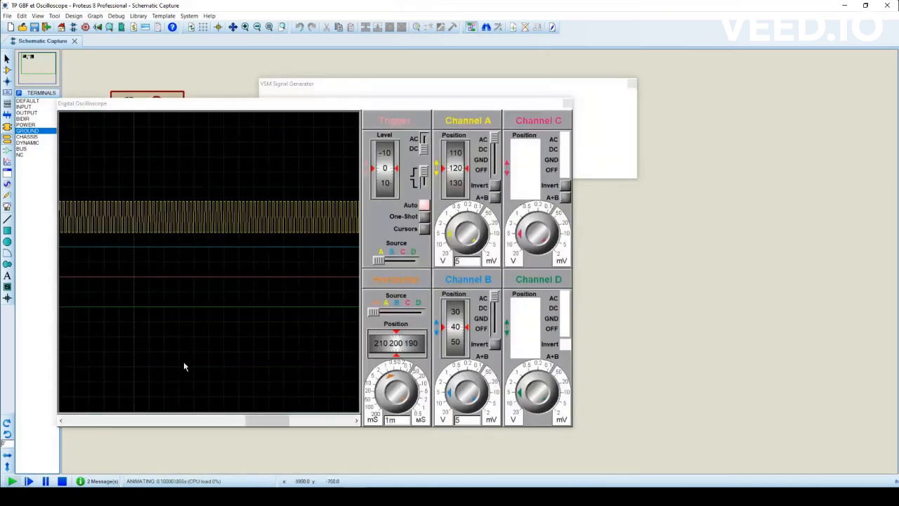
pyautogui.moveTo(377, 107); pyautogui.dragTo(667, 142)
pyautogui.moveTo(492, 90); pyautogui.dragTo(654, 43)
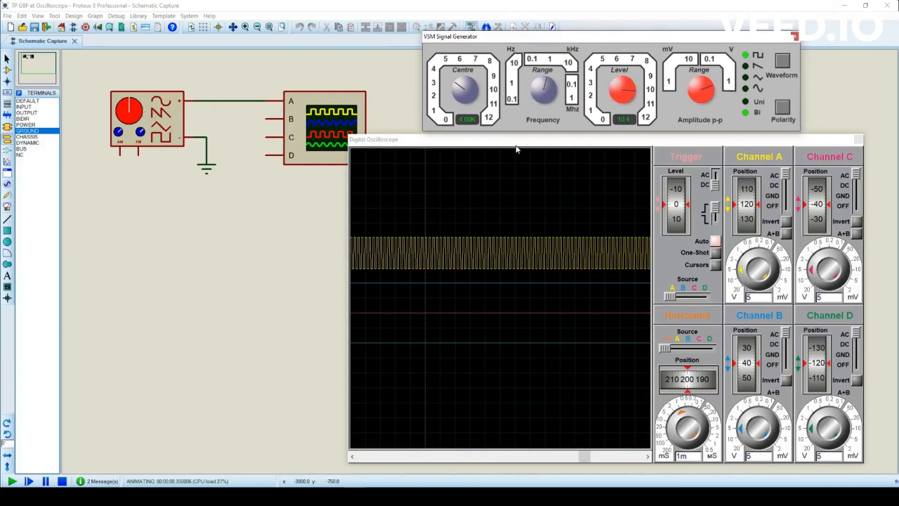
pyautogui.moveTo(516, 146); pyautogui.dragTo(536, 144)
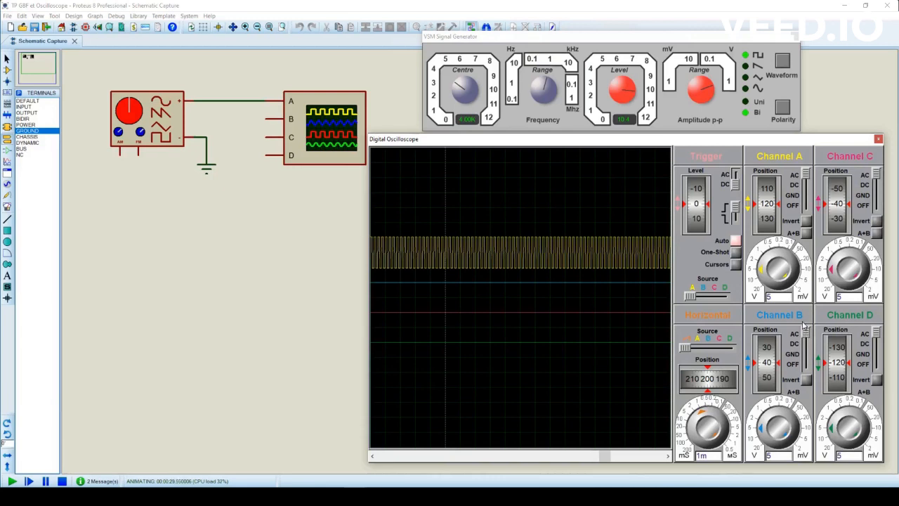
# - Switch off oscilloscope channels B, D and C
pyautogui.moveTo(807, 336); pyautogui.dragTo(807, 366)
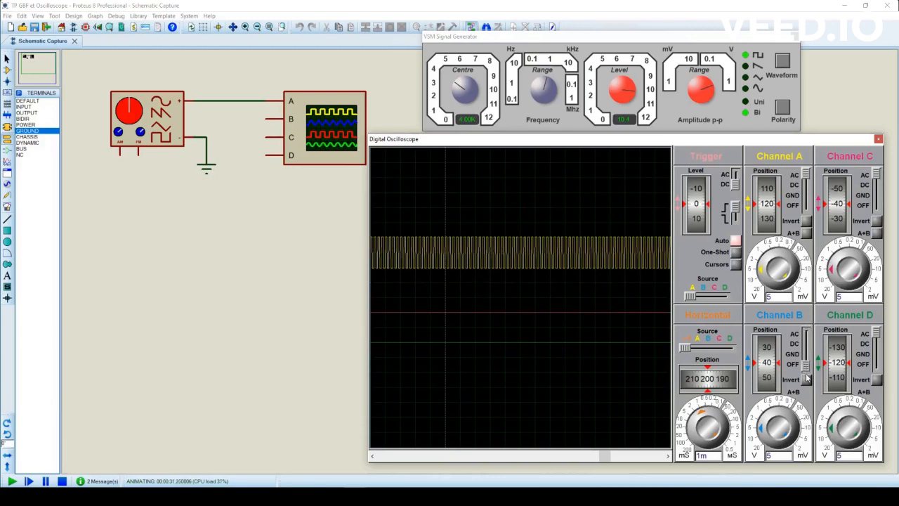
pyautogui.moveTo(877, 336); pyautogui.dragTo(878, 371)
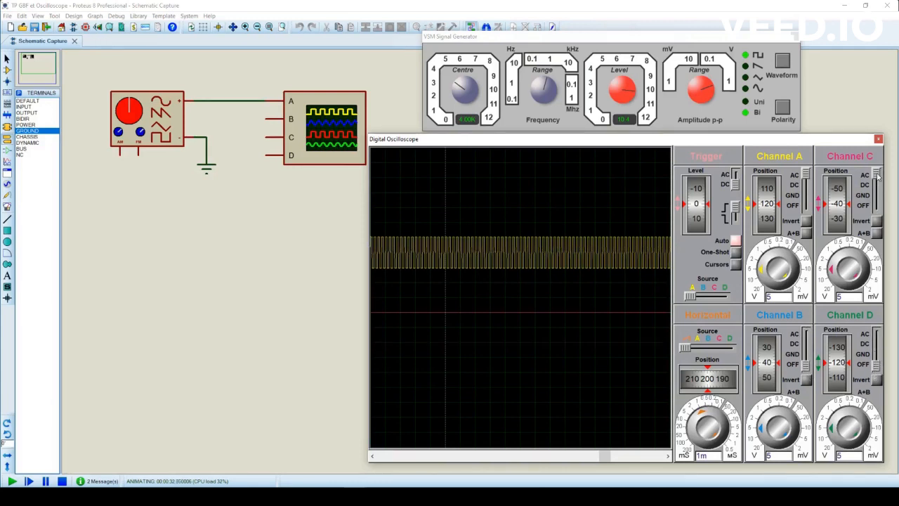
pyautogui.moveTo(879, 175); pyautogui.dragTo(877, 218)
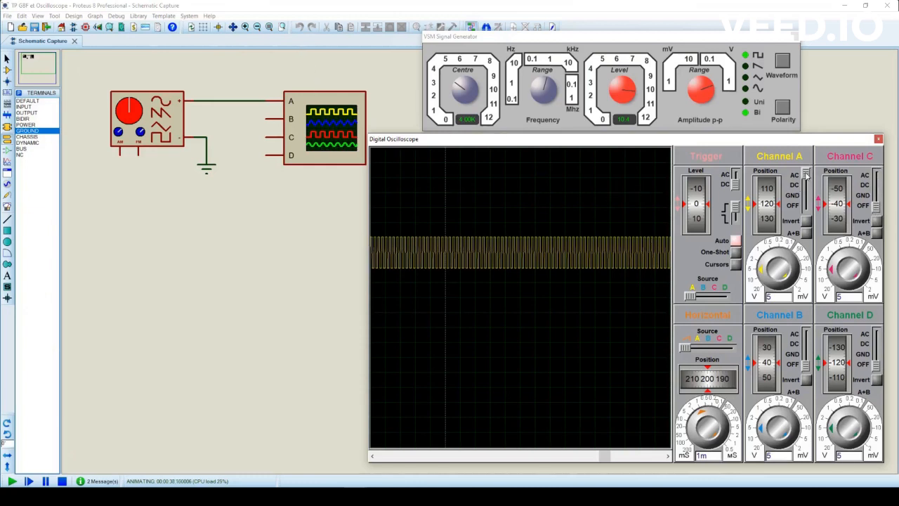
# - Switch channel A to GND to zero its trace at position 0, and return its coupling to AC
pyautogui.click(805, 194)
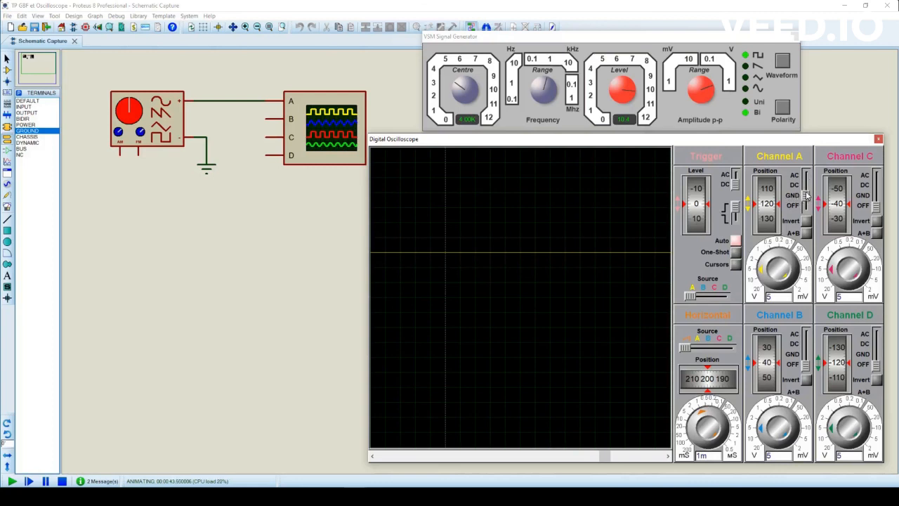
pyautogui.moveTo(806, 194)
pyautogui.mouseDown()
pyautogui.moveTo(805, 185)
pyautogui.moveTo(806, 195)
pyautogui.mouseUp()
pyautogui.scroll(4, 769, 214)
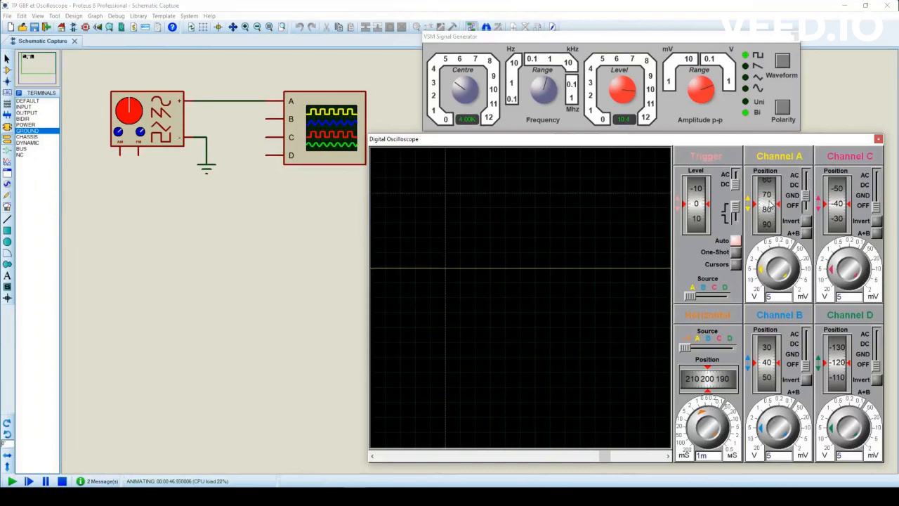
pyautogui.scroll(8, 771, 206)
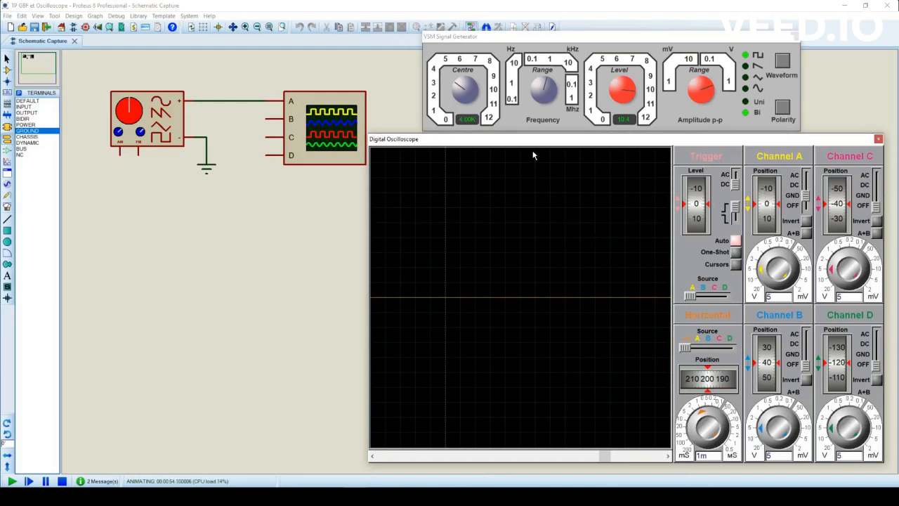
pyautogui.click(806, 190)
pyautogui.click(806, 178)
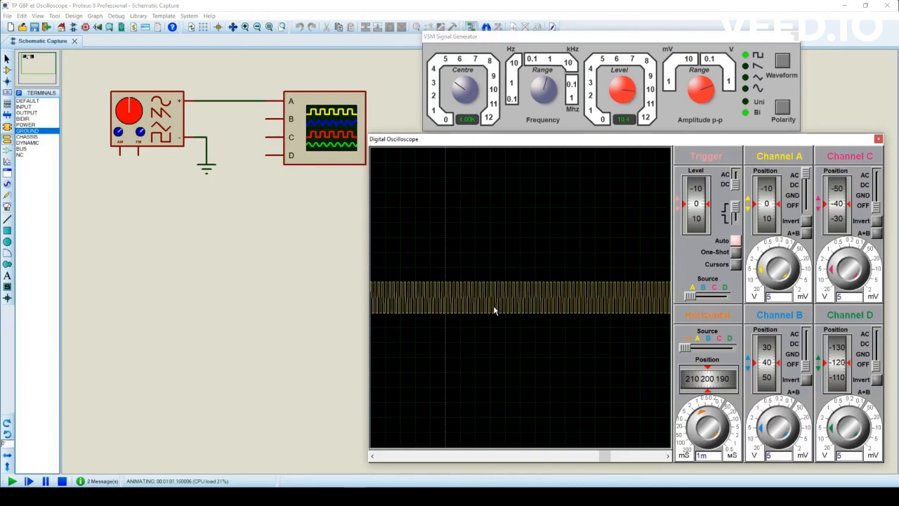
# - Set the oscilloscope's time base to 0.2 ms and channel A's vertical scale to 1 V per division
pyautogui.click(705, 415)
pyautogui.click(709, 416)
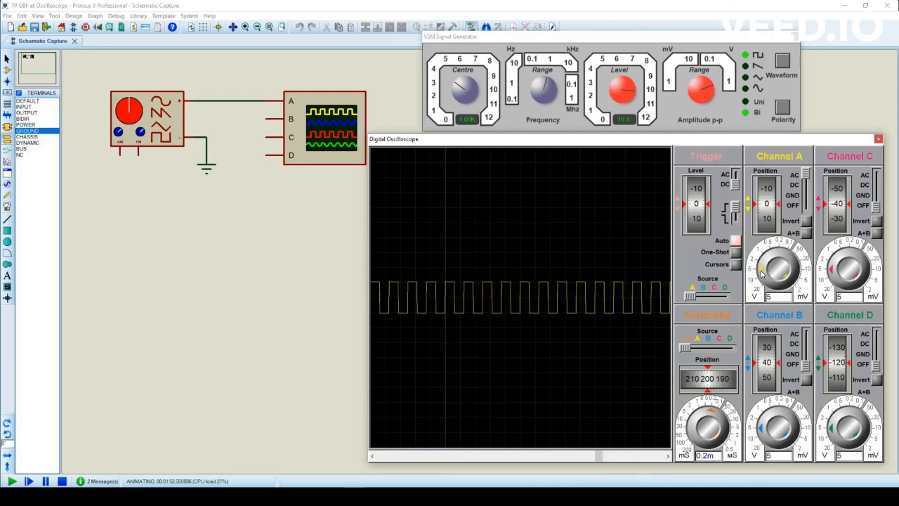
pyautogui.click(764, 270)
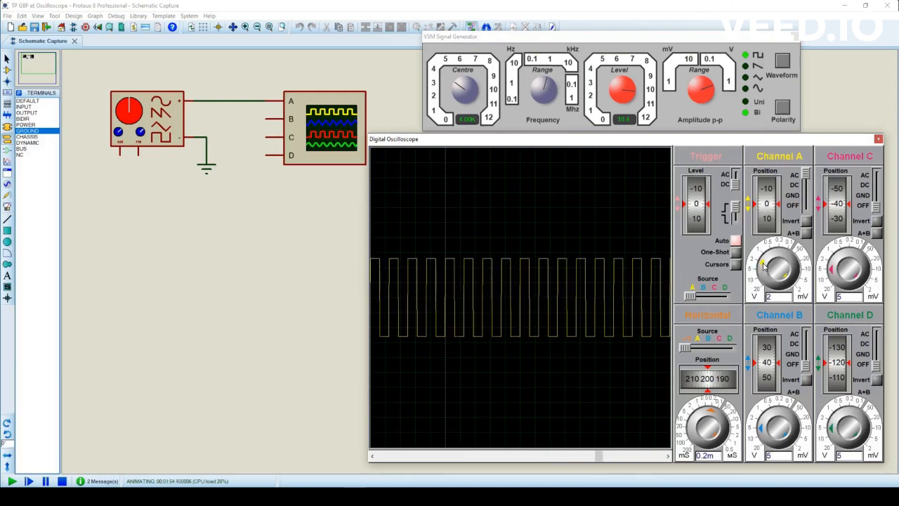
pyautogui.click(765, 263)
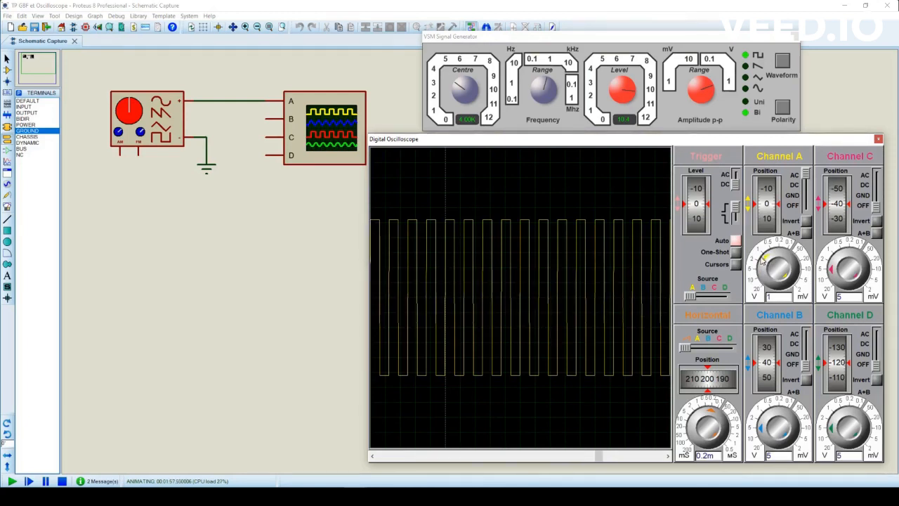
# - Compare channel A's trace at the 2 V and 1 V vertical scales, ending at 1 V
pyautogui.click(760, 264)
pyautogui.click(762, 261)
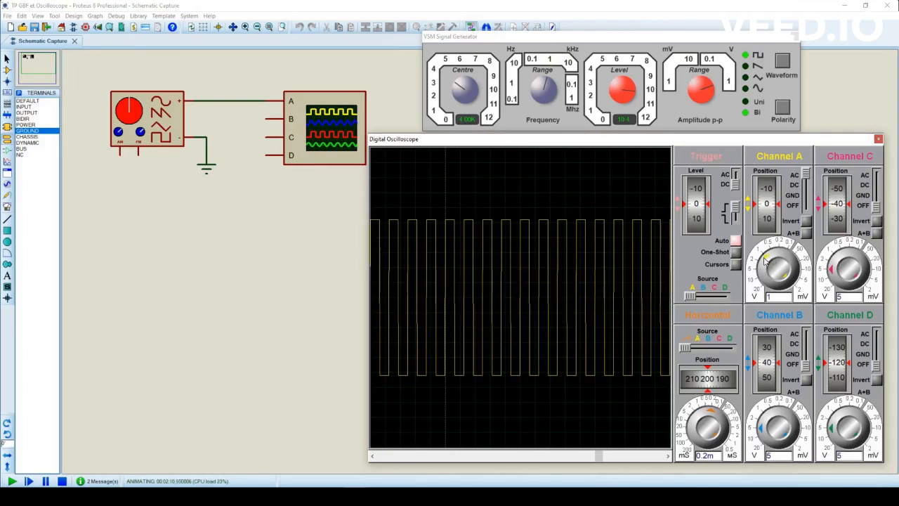
pyautogui.click(760, 265)
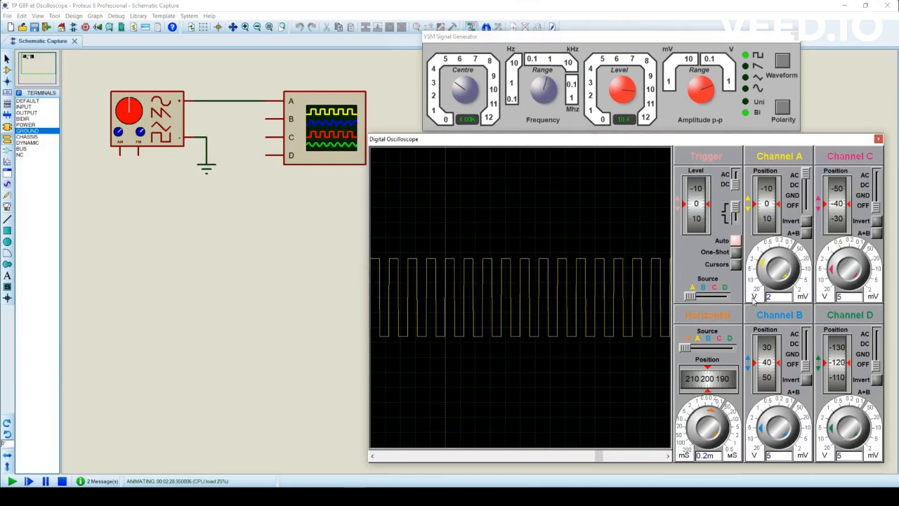
pyautogui.click(762, 260)
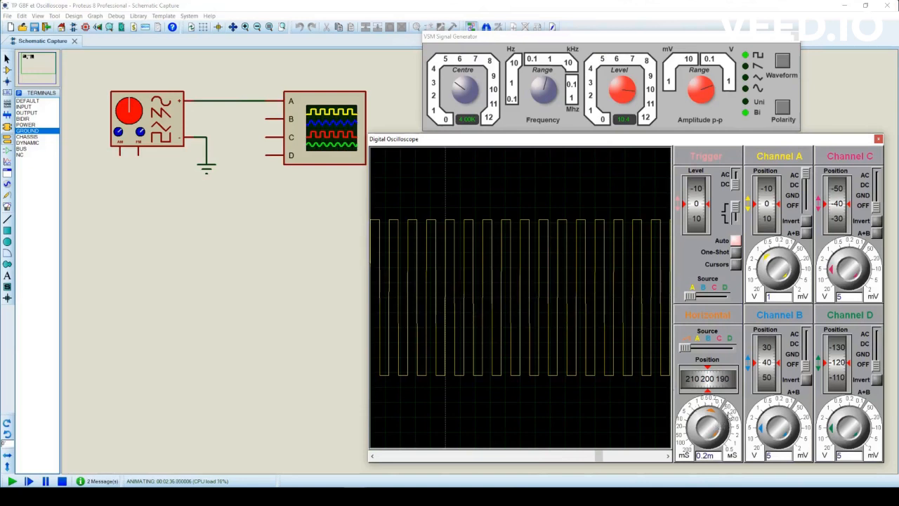
# - Set the oscilloscope's horizontal time base to 50 µs per division
pyautogui.click(710, 407)
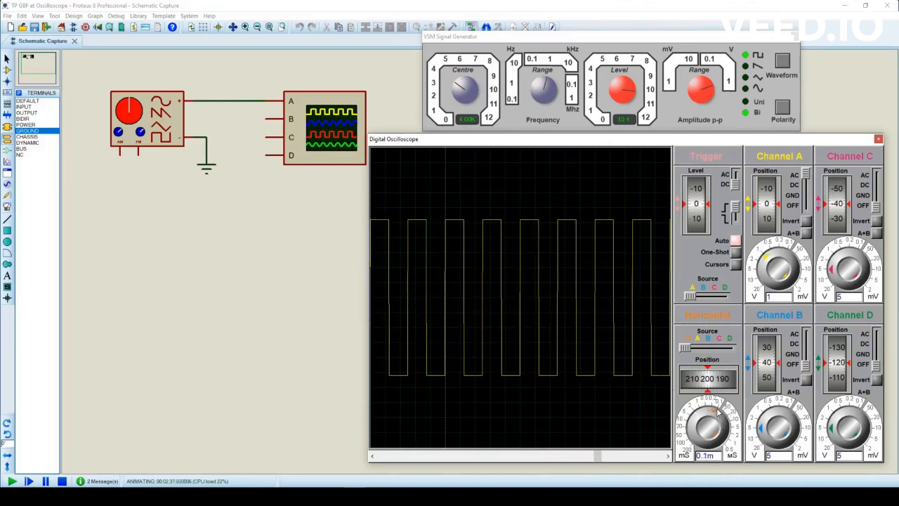
pyautogui.click(720, 413)
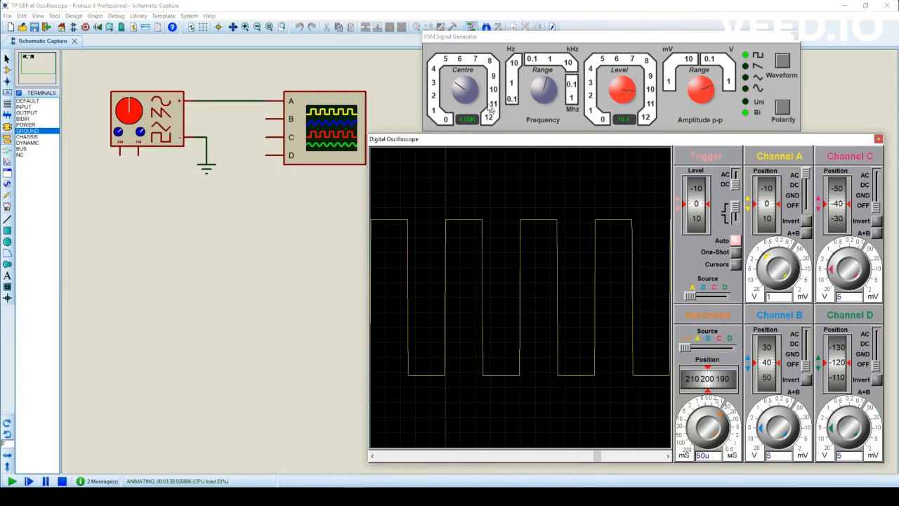
# - Set the signal generator to a 10.0 kHz sine wave with an amplitude level of 4.00
pyautogui.moveTo(459, 84); pyautogui.dragTo(485, 92)
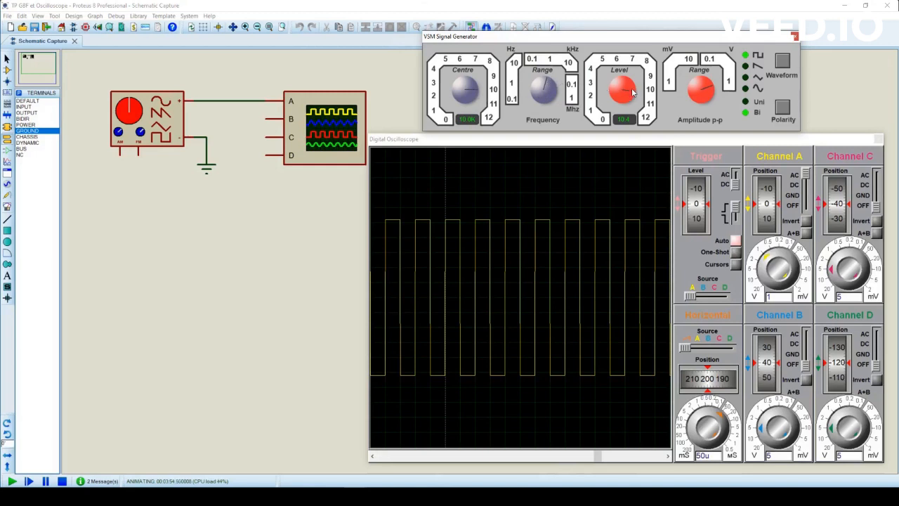
pyautogui.moveTo(632, 93); pyautogui.dragTo(608, 83)
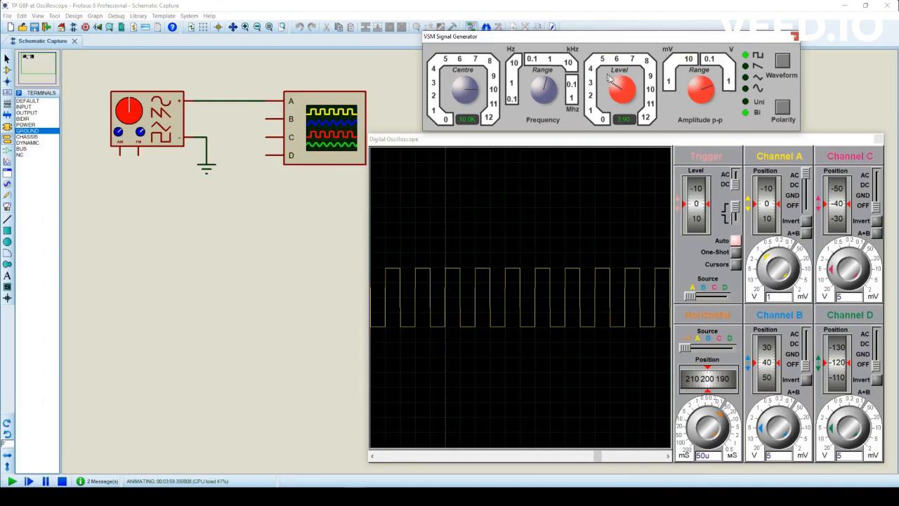
pyautogui.moveTo(611, 79); pyautogui.dragTo(605, 81)
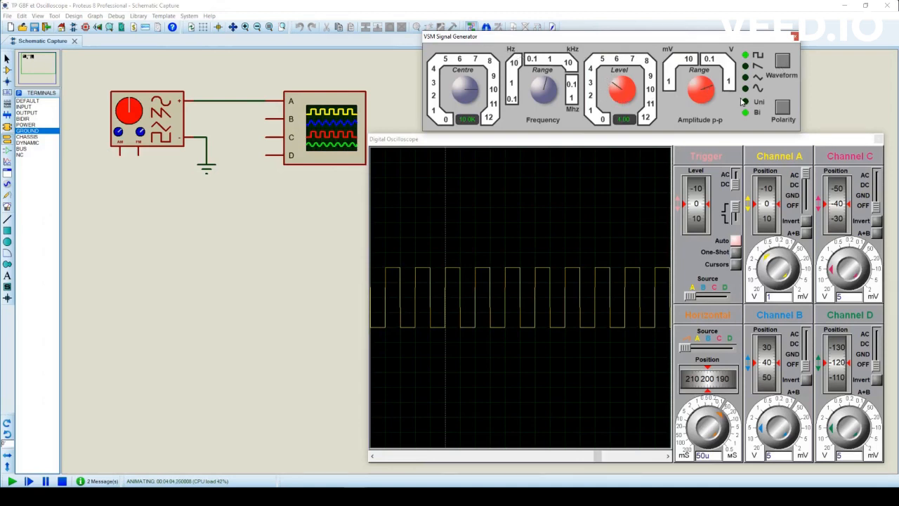
pyautogui.click(783, 62)
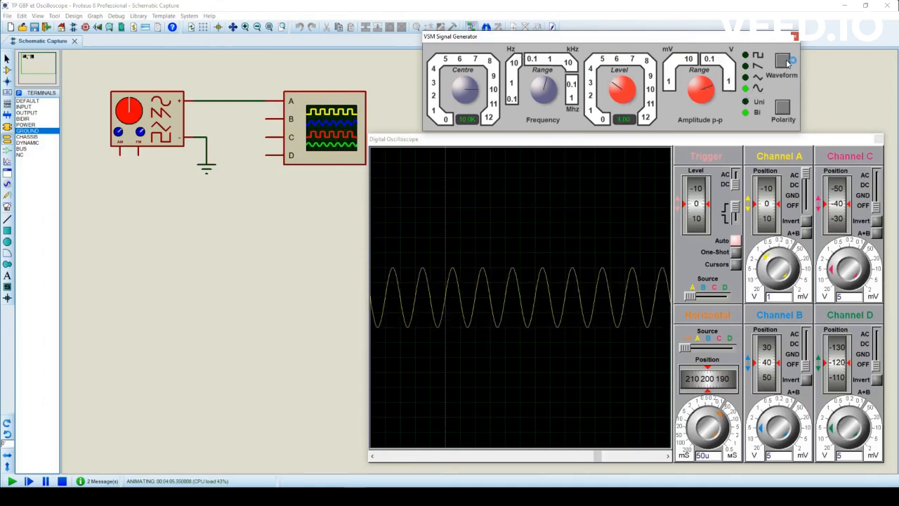